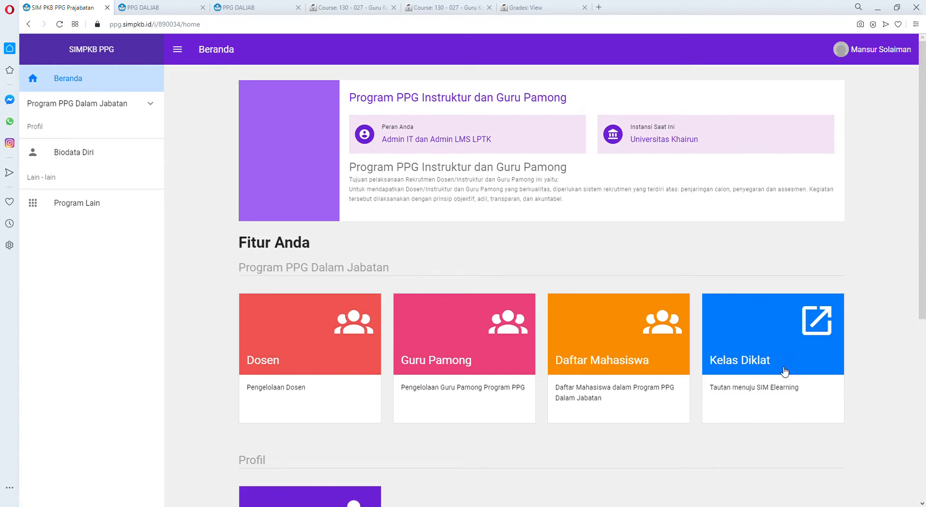
Show the Diklat PPG Daljab Tahap 1 entry with its class and module link in the Diklatku list
click(137, 12)
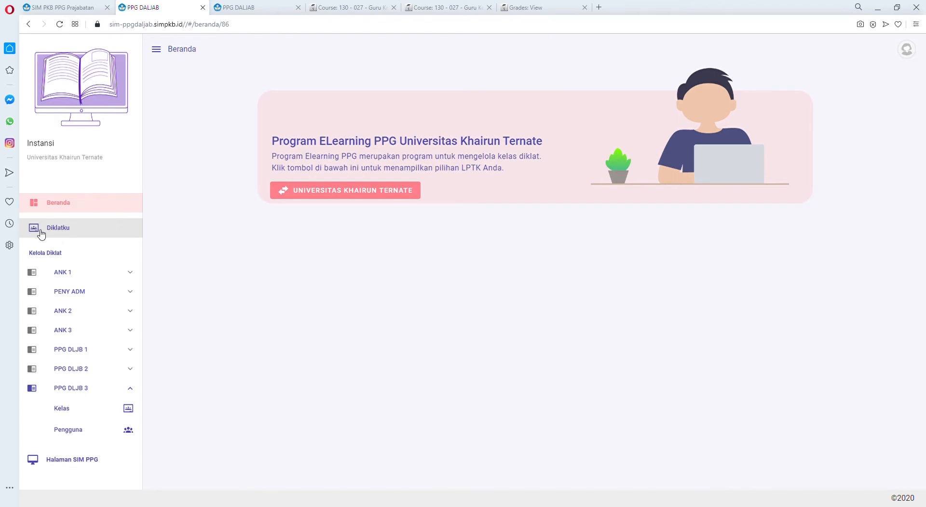
click(243, 8)
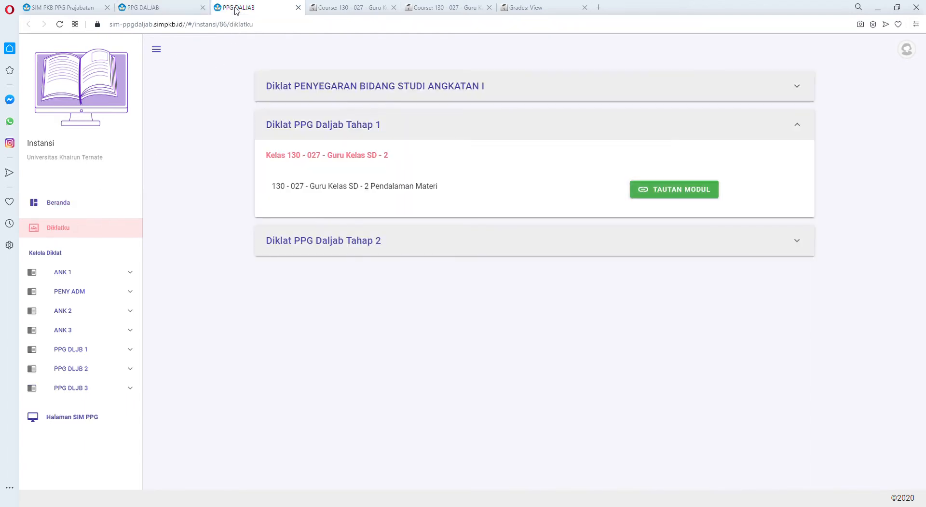
click(352, 128)
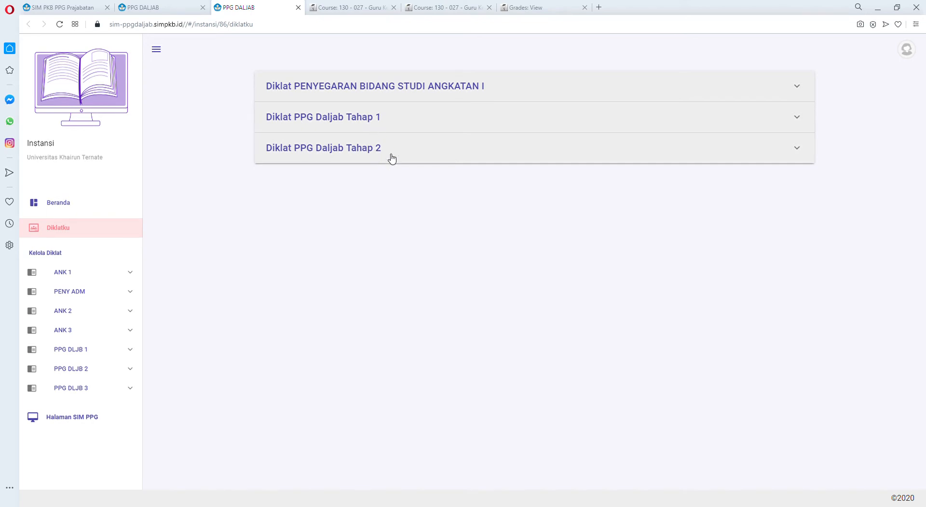
click(376, 122)
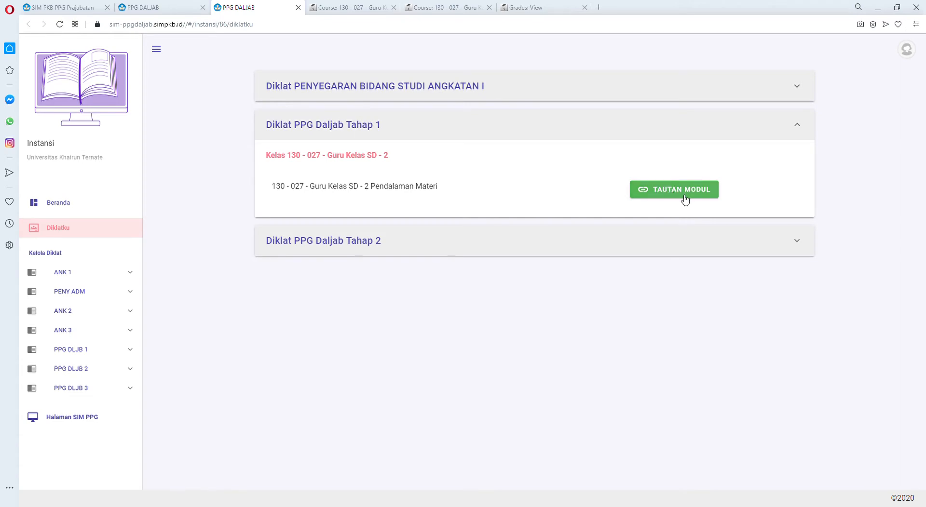
Close the duplicate page of the 130 - 027 - Guru Kelas SD - 2 course and bring up its grader report
click(355, 9)
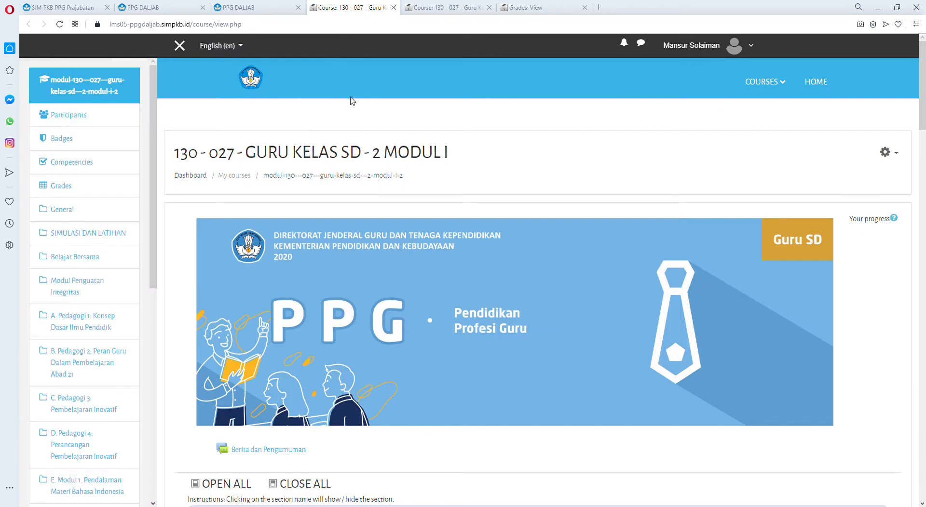
click(489, 8)
click(432, 12)
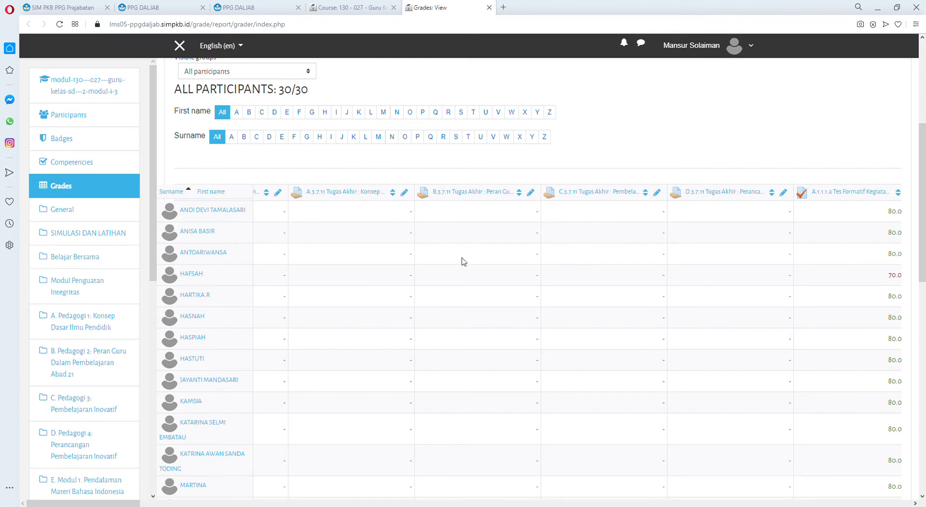
Open the single view of the A.3.7.11 Tugas Akhir : Konsep Dasar Ilmu Pendidik grade item in a separate browser tab
scroll(619, 318, down, 3)
scroll(617, 317, up, 3)
middle_click(405, 194)
Examine the formative and summative test columns through to Course total, then return to the Tugas Akhir columns of the grader report
scroll(601, 288, right, 5)
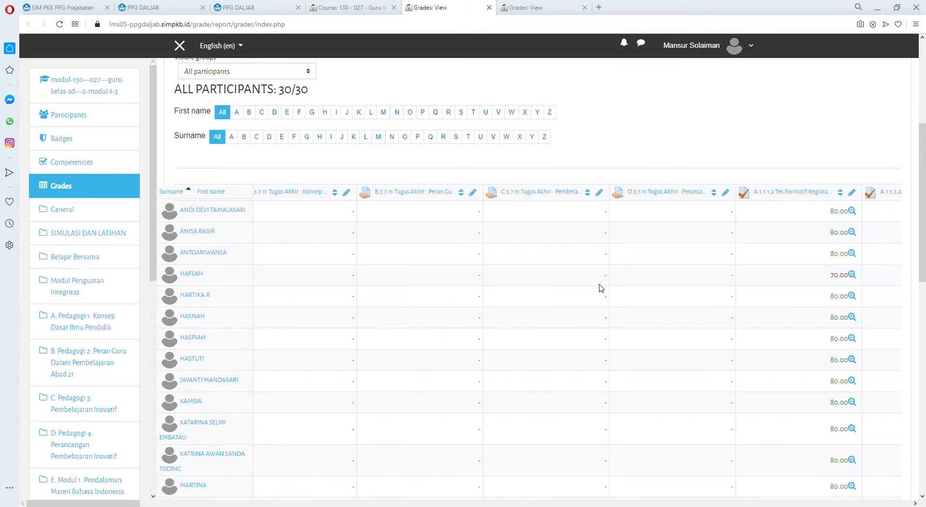
scroll(601, 288, right, 8)
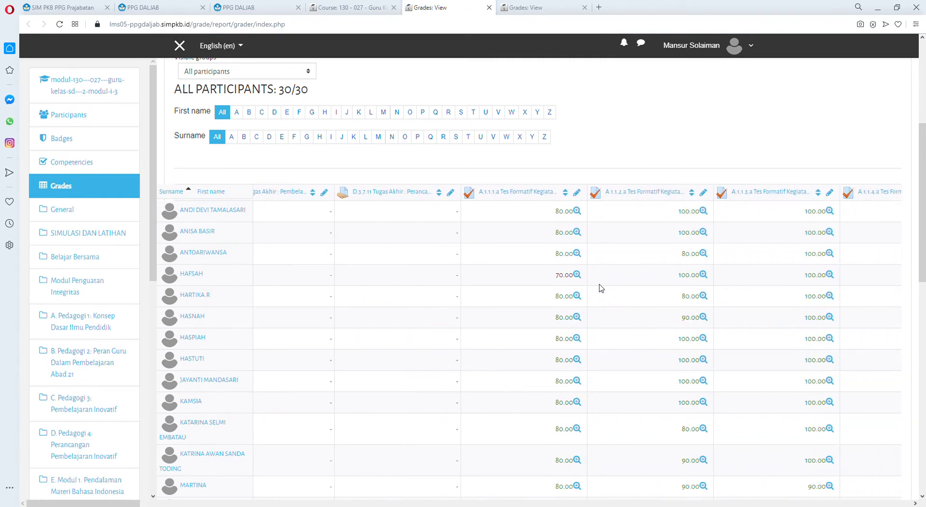
scroll(601, 288, right, 9)
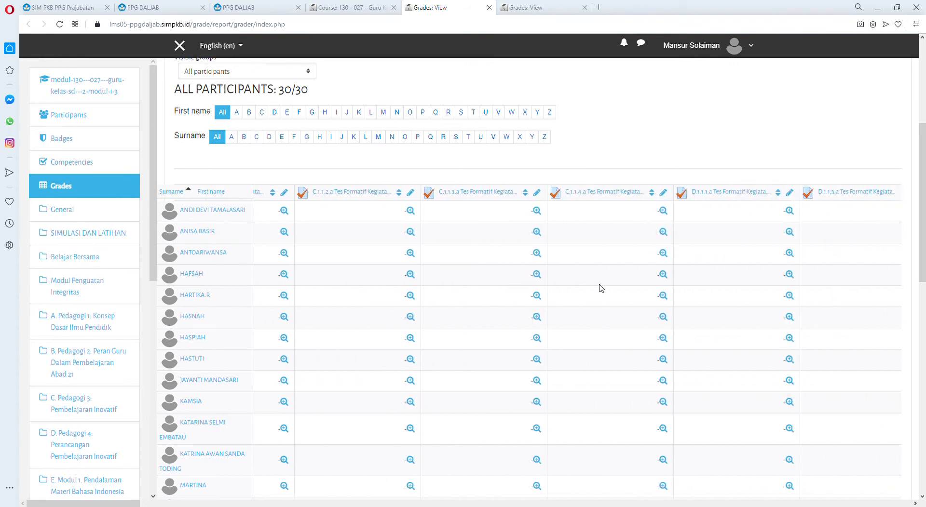
scroll(600, 288, right, 11)
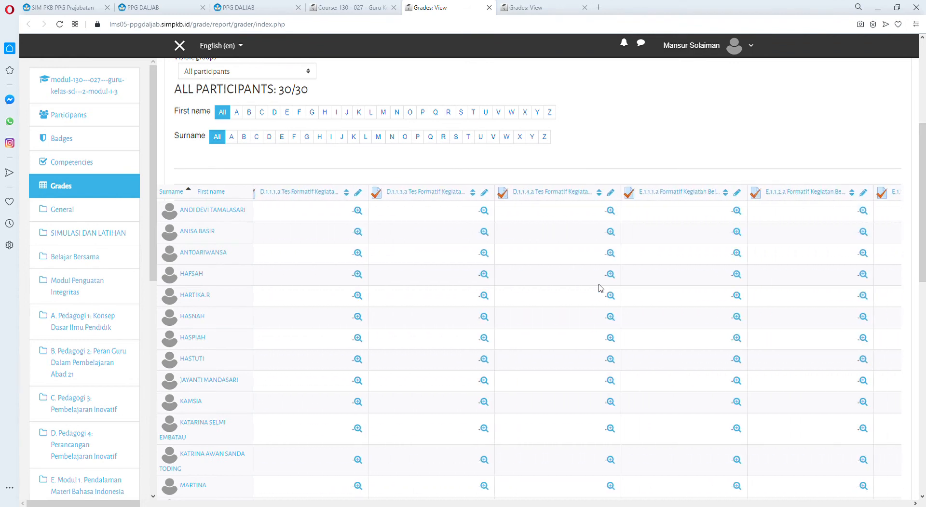
scroll(601, 288, right, 7)
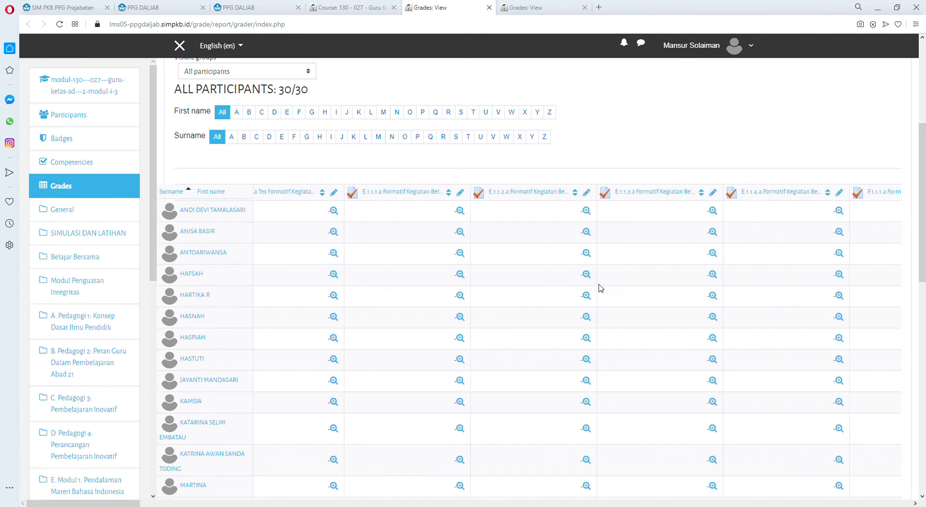
scroll(601, 288, right, 10)
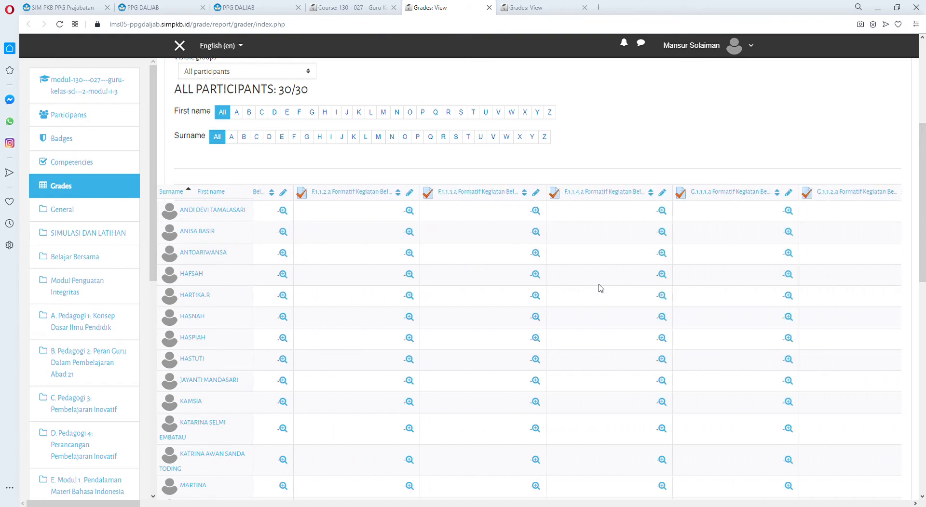
scroll(601, 287, right, 20)
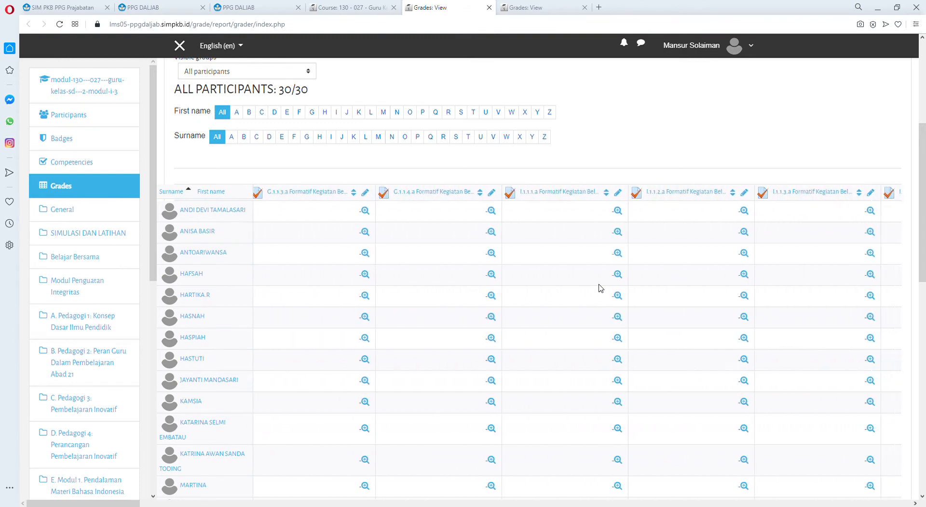
scroll(600, 288, right, 20)
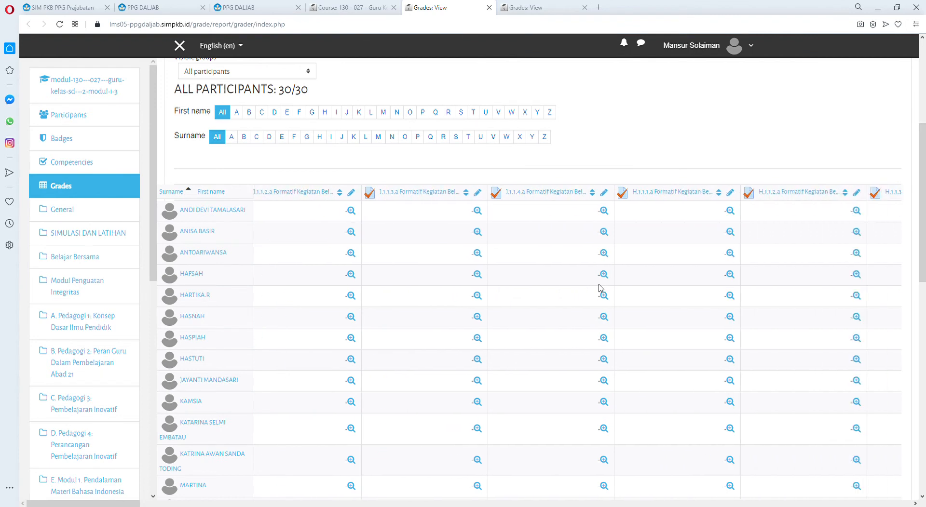
scroll(601, 288, right, 10)
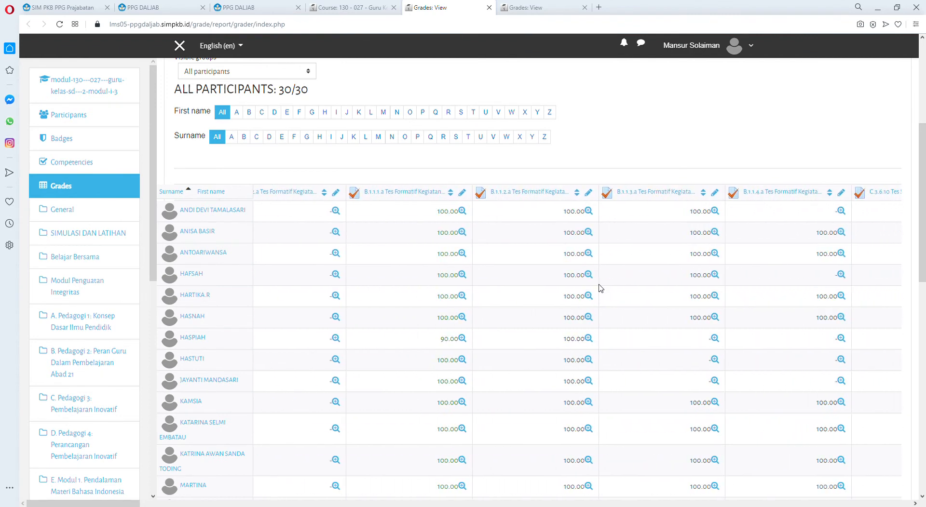
scroll(601, 288, right, 10)
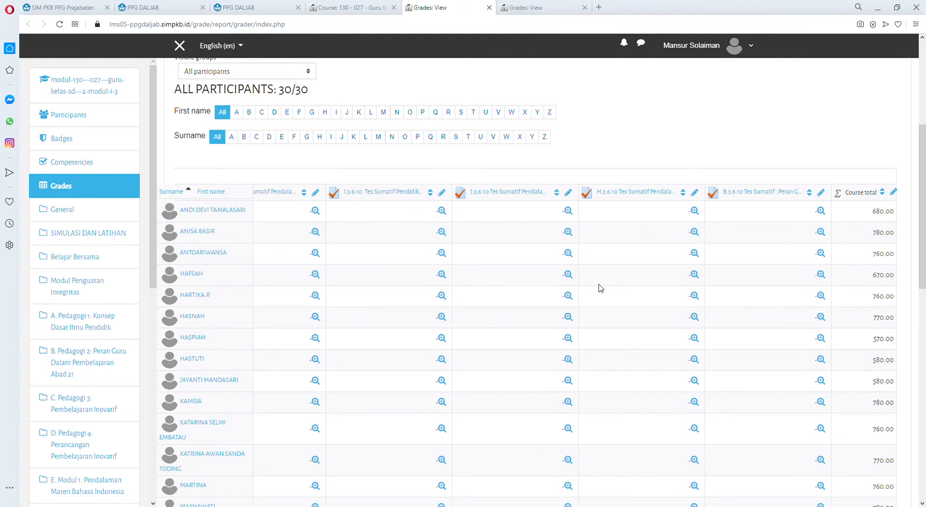
scroll(674, 284, down, 1)
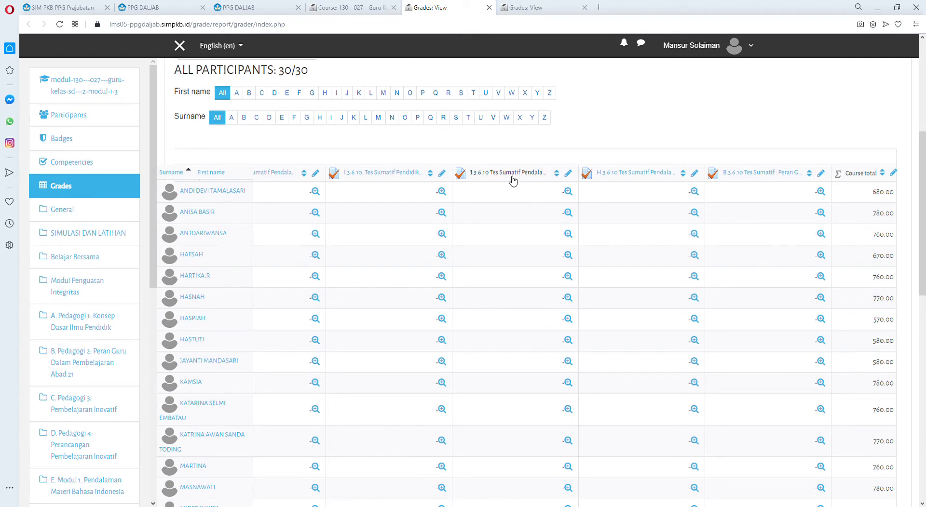
scroll(512, 179, left, 1)
scroll(513, 179, left, 10)
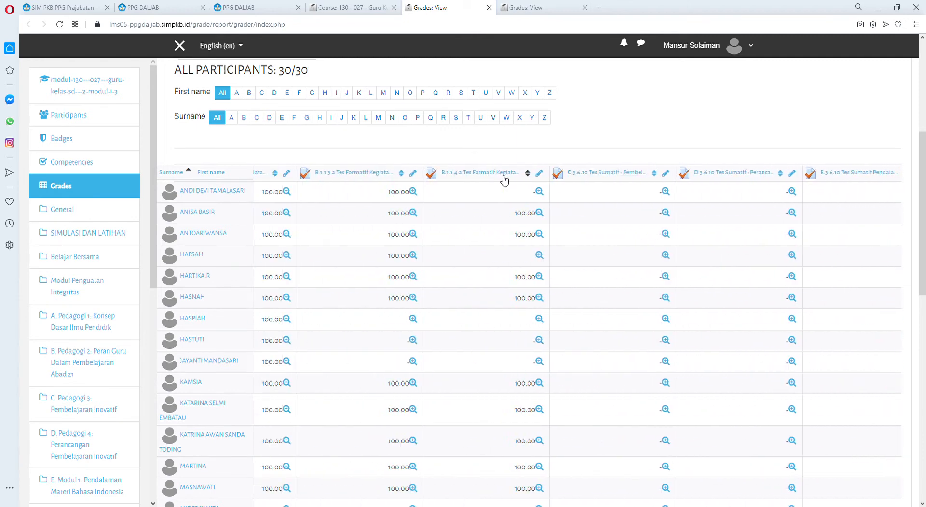
scroll(504, 180, left, 10)
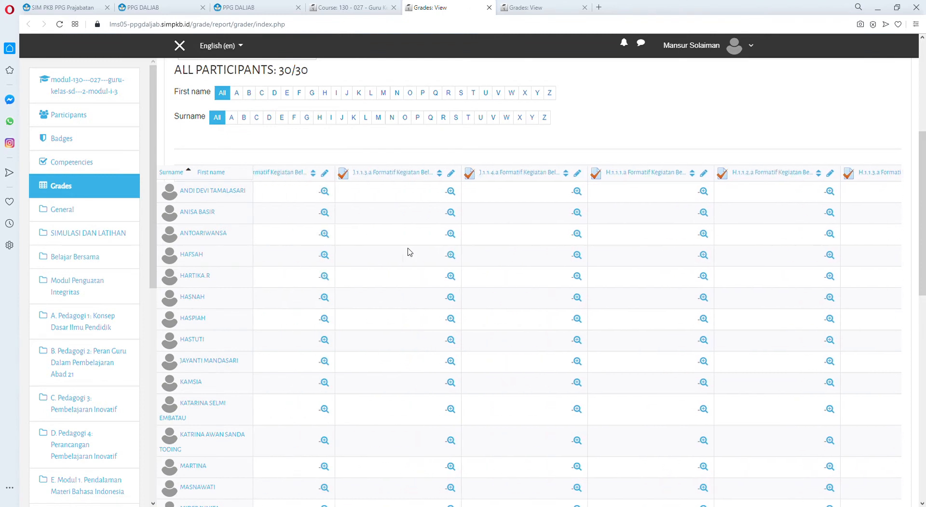
scroll(409, 252, left, 10)
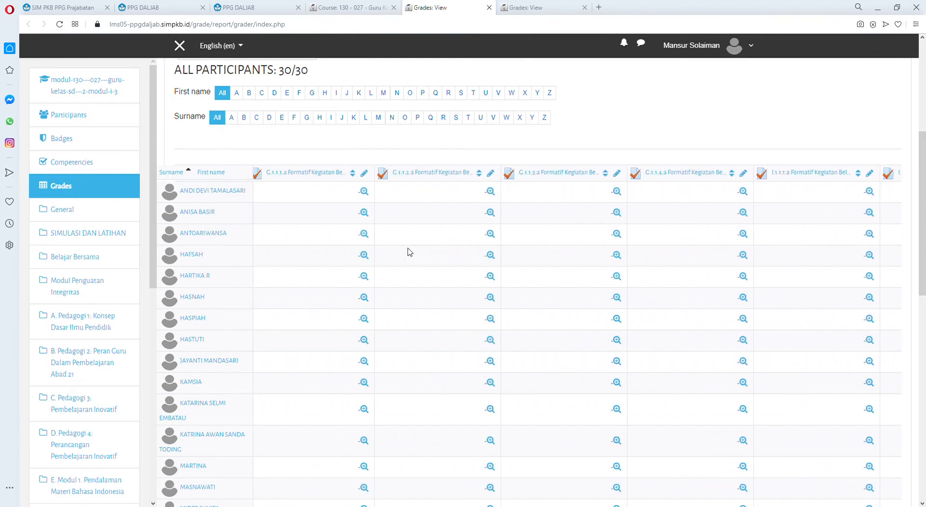
scroll(407, 251, left, 10)
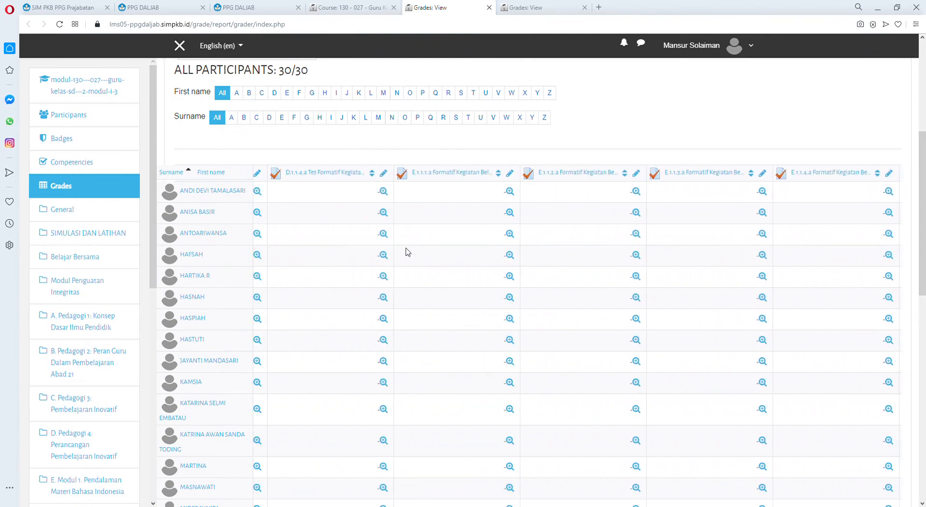
scroll(406, 251, left, 10)
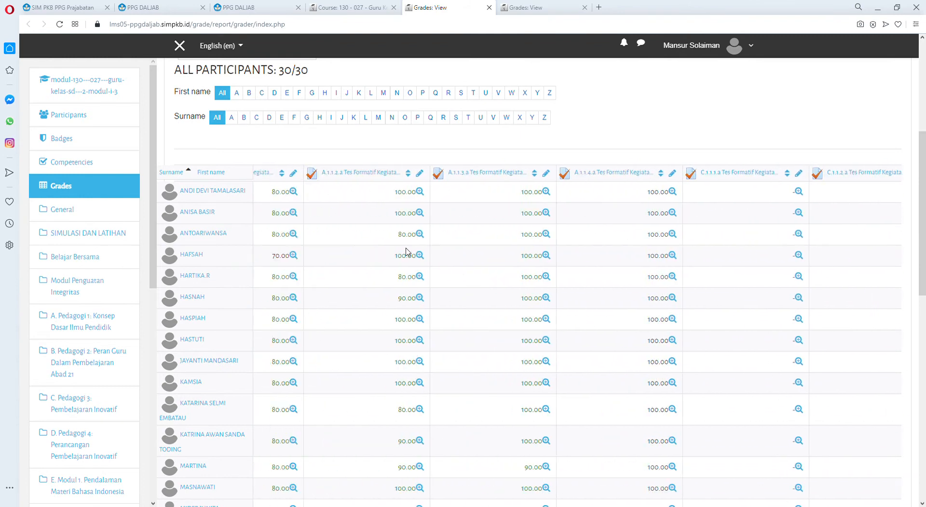
scroll(406, 252, left, 5)
scroll(407, 252, left, 7)
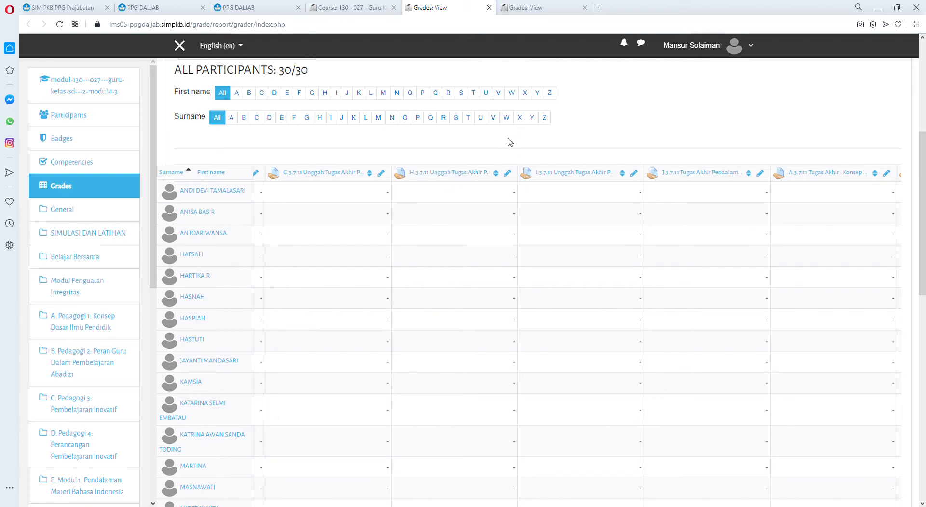
Switch to the single view of A.3.7.11 Tugas Akhir and review its participant rows down to the bulk insert options
click(510, 175)
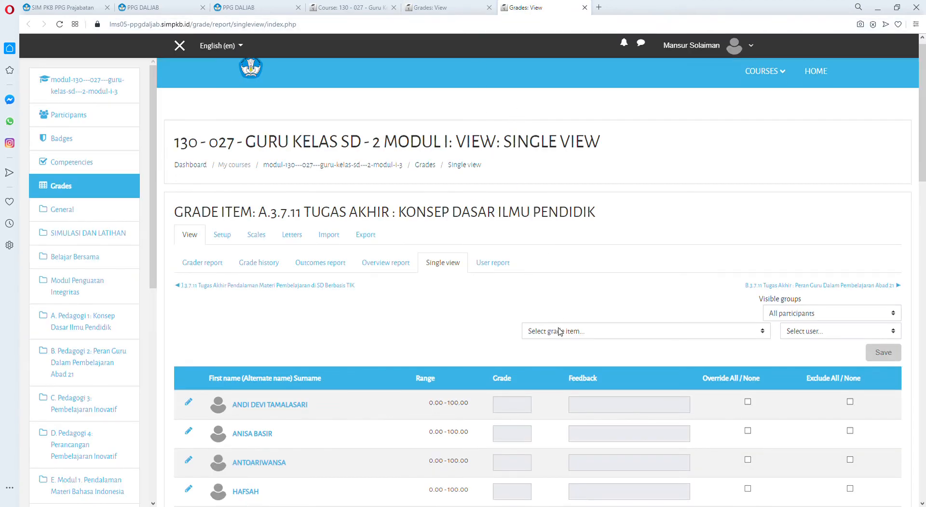
scroll(560, 332, down, 4)
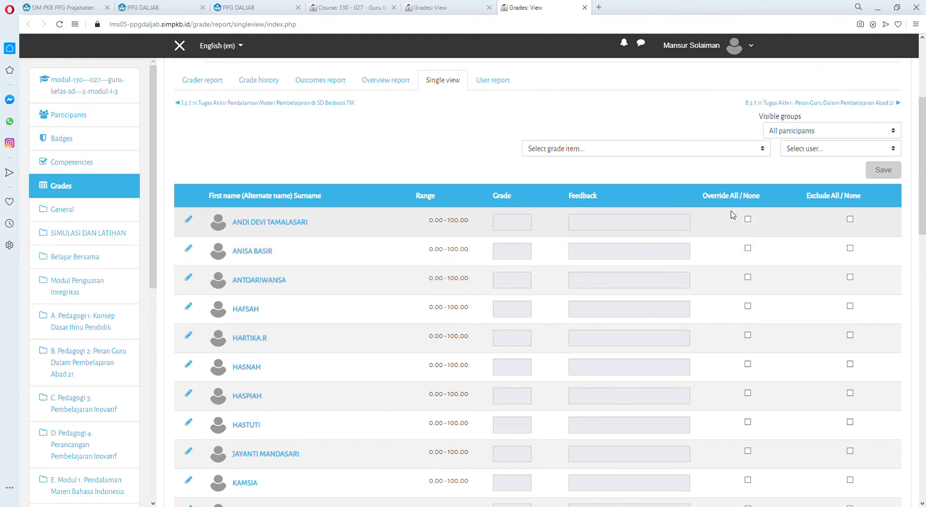
scroll(712, 280, down, 1)
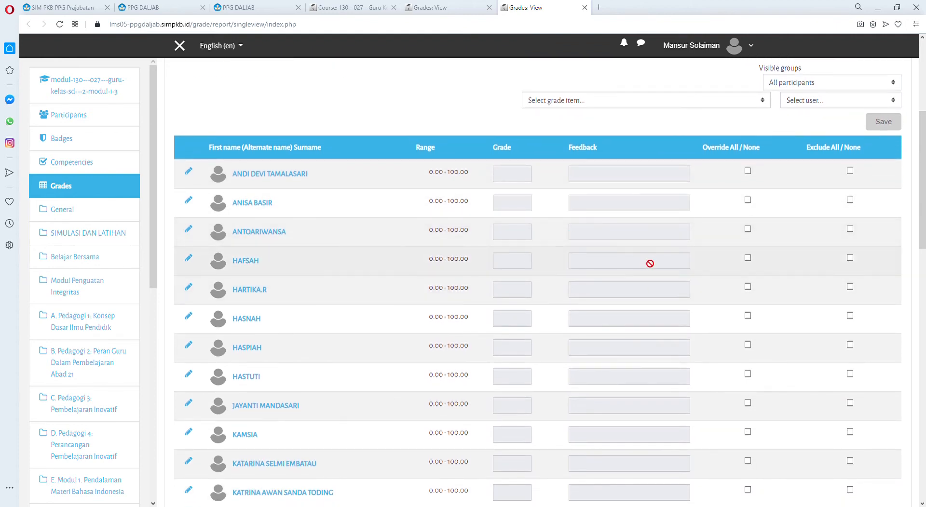
scroll(310, 244, down, 6)
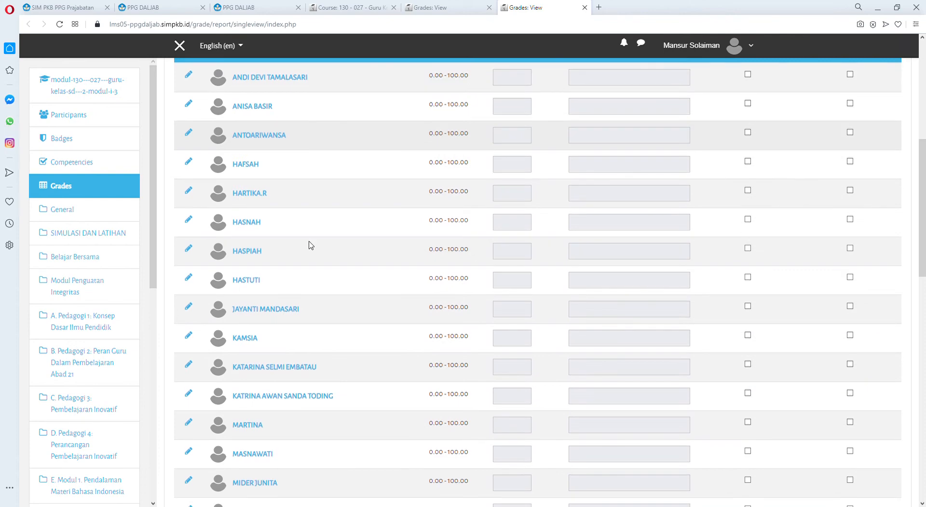
scroll(348, 284, down, 9)
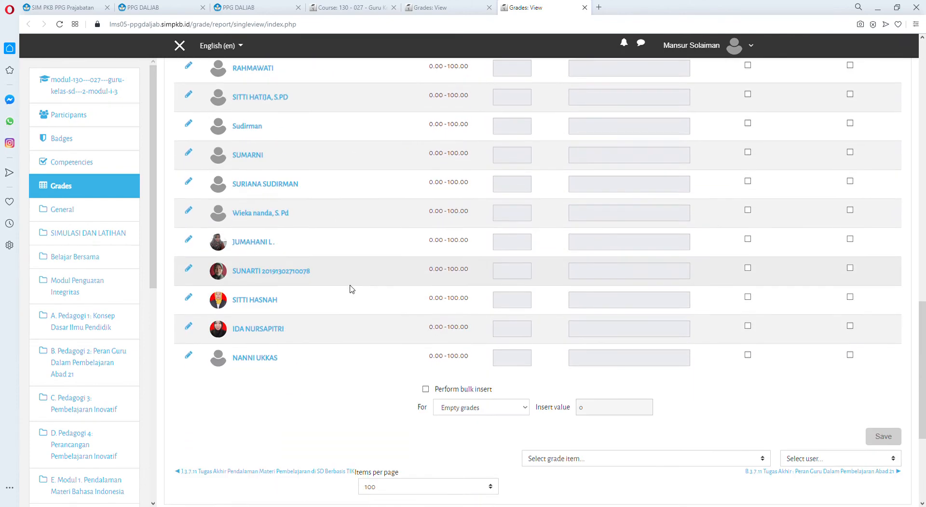
scroll(396, 291, up, 16)
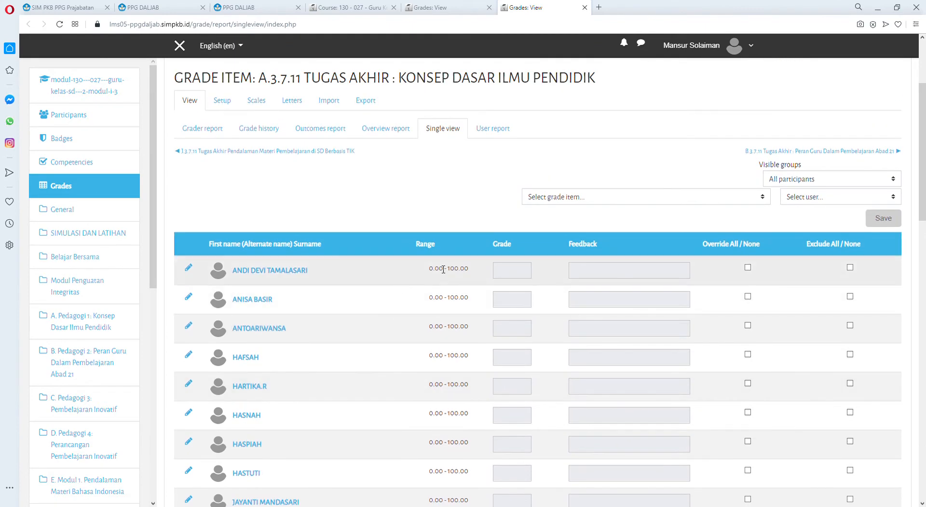
Enable override for the first participant and enter grade 75 with the feedback "Perbaiki lagi tugasnya"
click(747, 268)
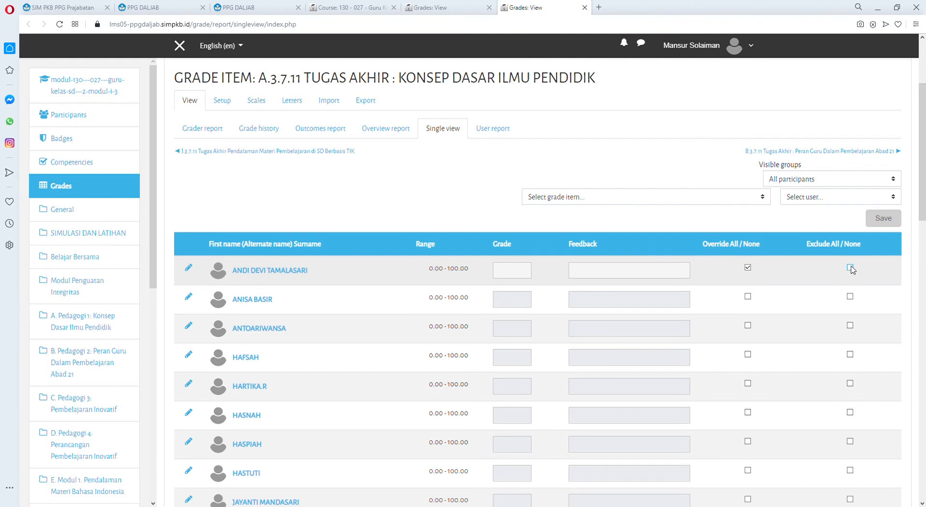
click(519, 272)
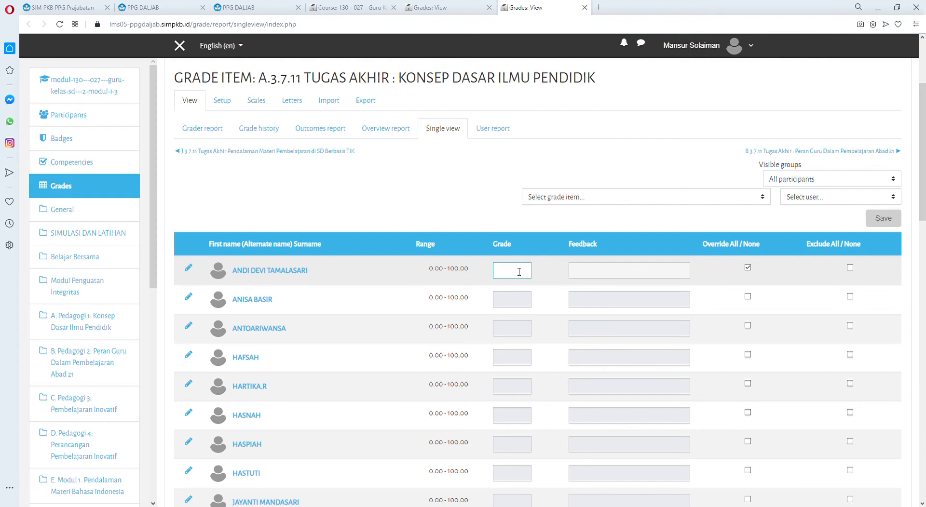
text(5)
click(585, 278)
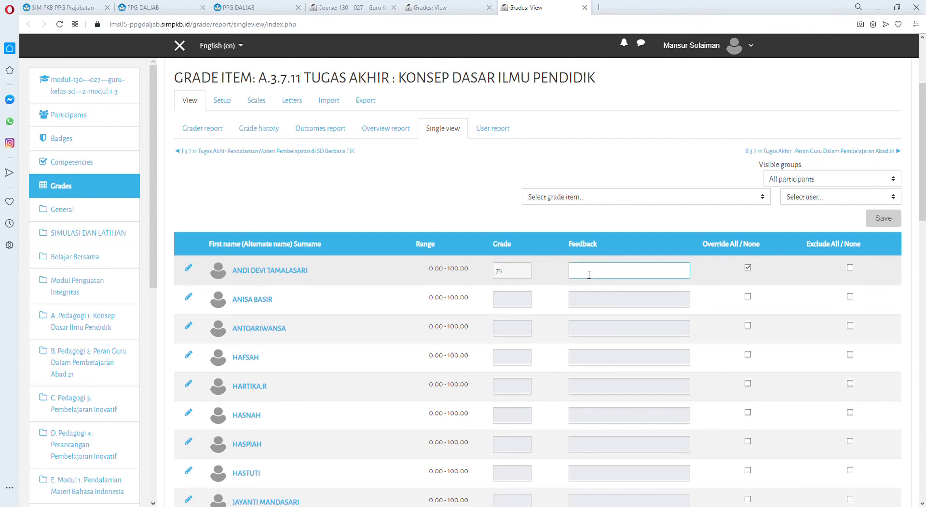
text(Perbaiki lagi tugasn)
text(yayya)
key(BackSpace)
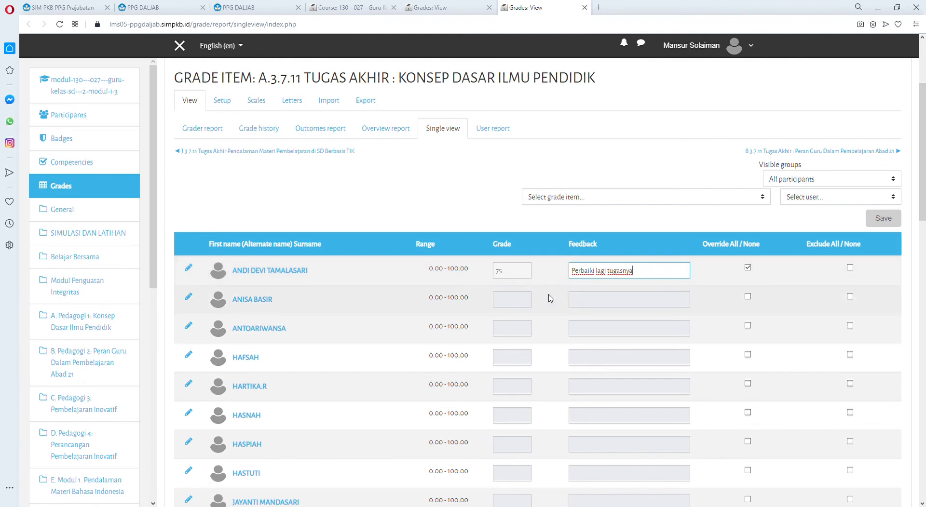
Enable the grade override for the second through eighth participants in the list
click(748, 298)
click(747, 326)
click(747, 355)
click(748, 384)
scroll(753, 384, down, 2)
click(748, 316)
click(748, 345)
click(748, 374)
Change the first participant's grade to 85
click(510, 203)
click(516, 179)
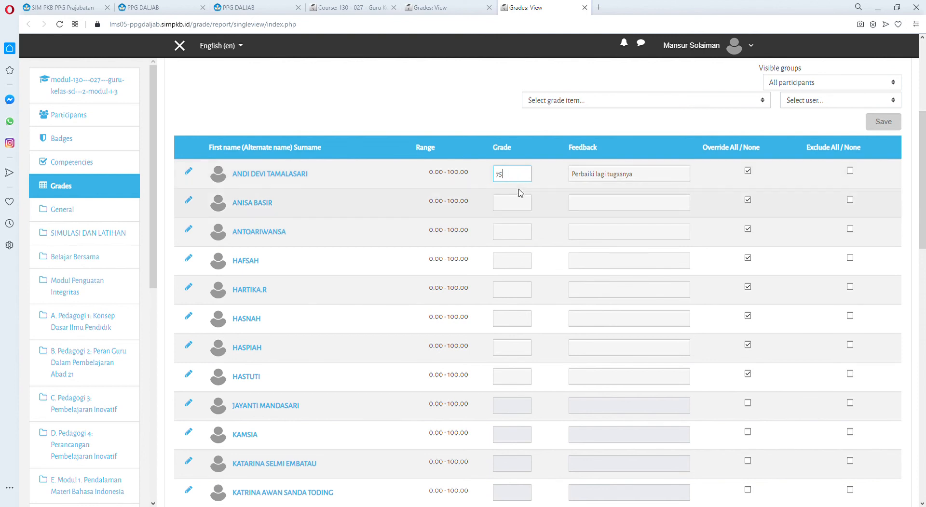
key(BackSpace)
text(85)
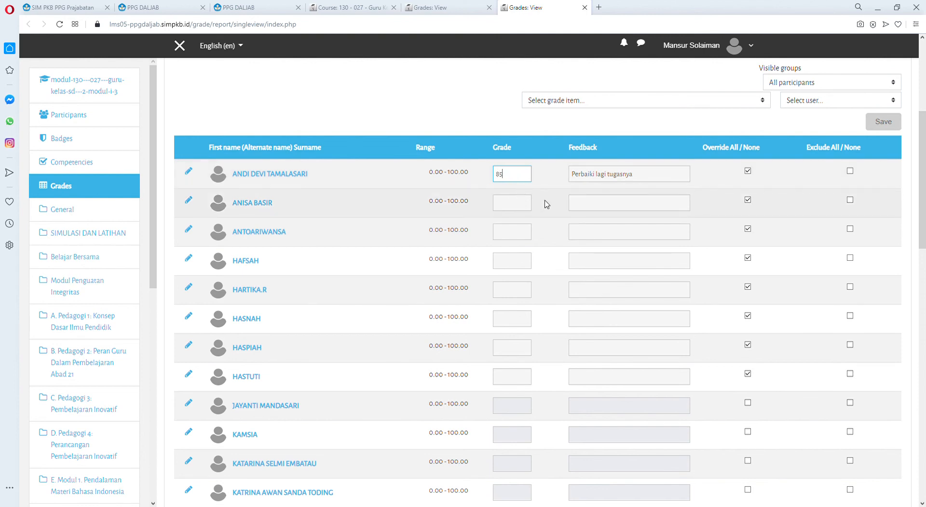
Save the entered grades for A.3.7.11 Tugas Akhir and continue past the save confirmation
click(883, 124)
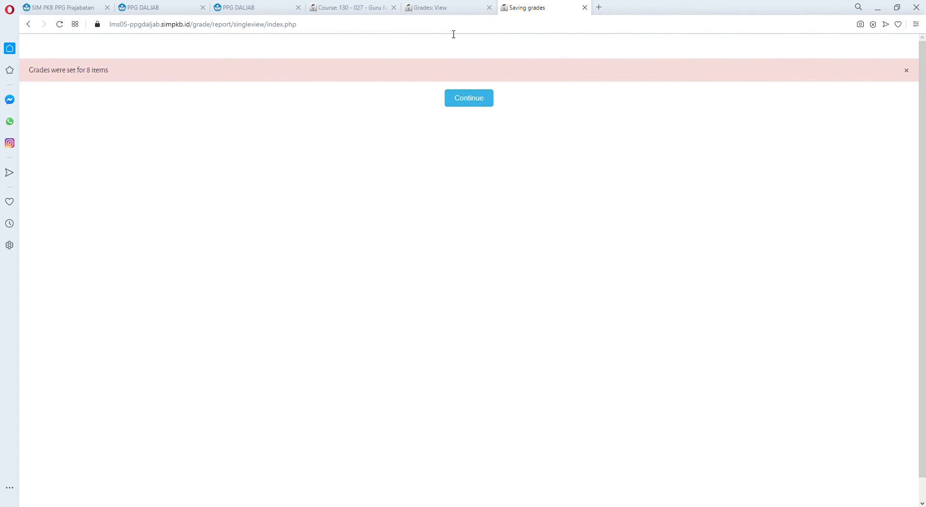
click(437, 11)
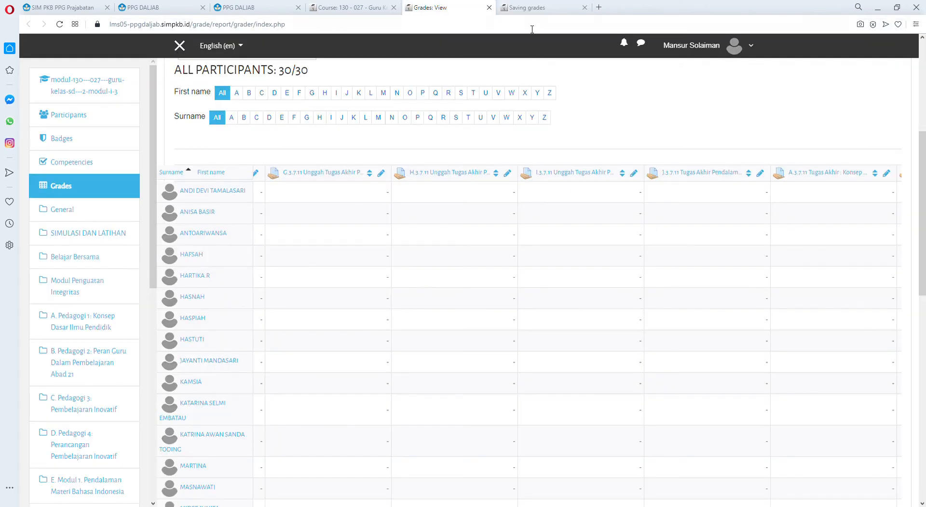
click(528, 12)
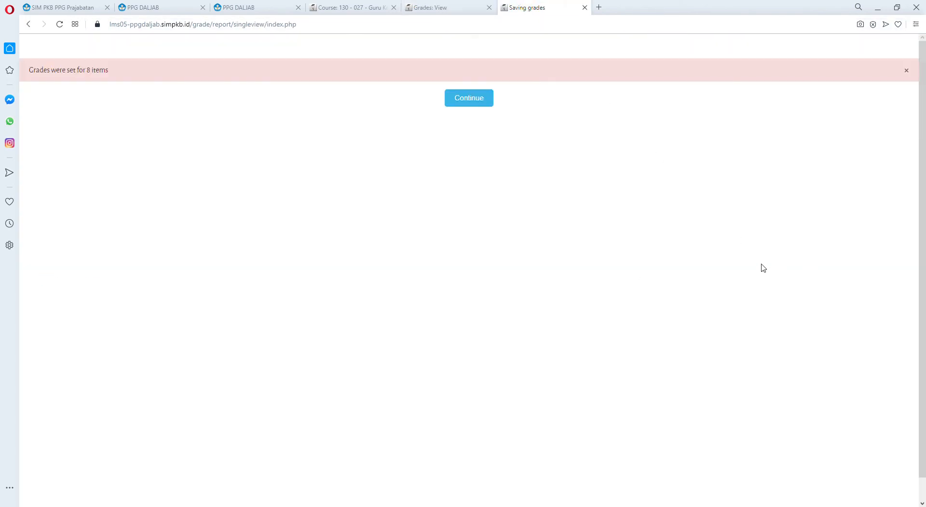
click(477, 102)
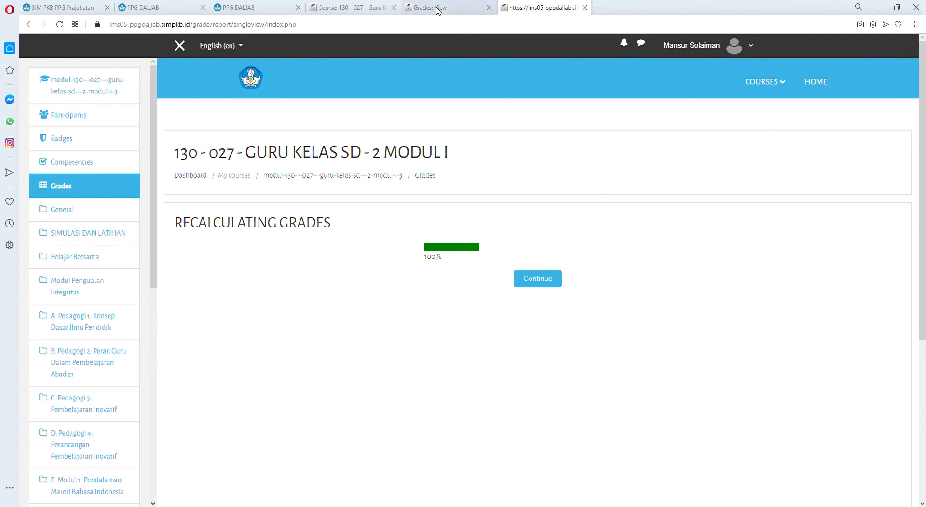
Return to the course page and open the C.11. Tugas Akhir : Pembelajaran Inovatif assignment under Pedagogi 3
click(366, 10)
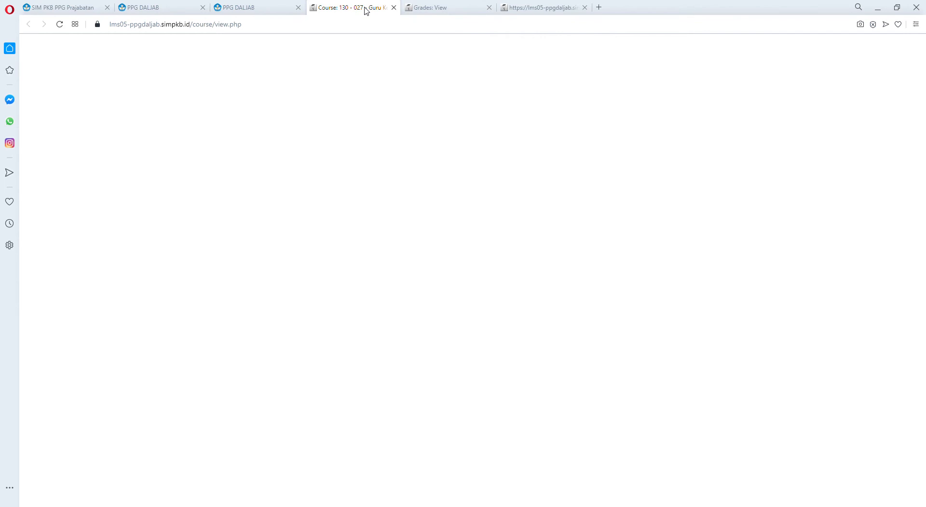
scroll(381, 275, down, 8)
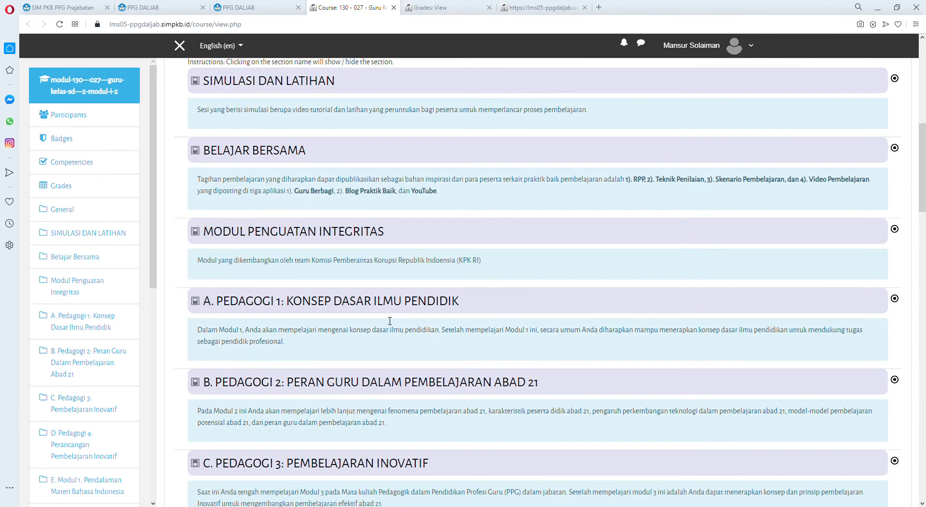
scroll(390, 321, down, 20)
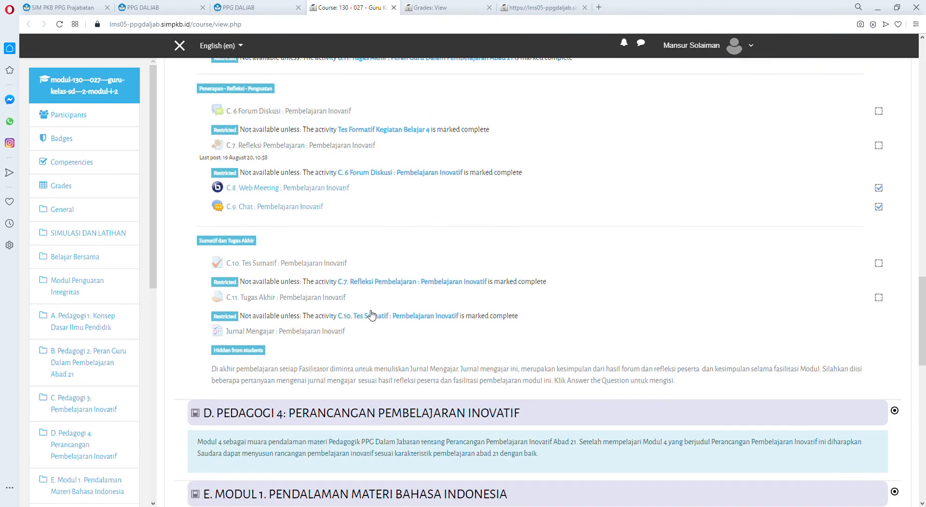
click(273, 301)
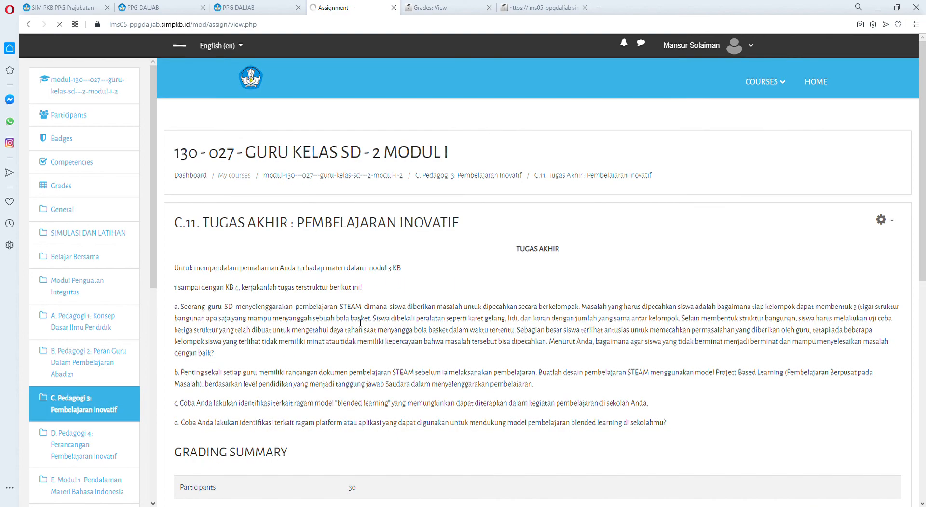
Review the assignment's grading summary and open the list of all submissions
scroll(366, 323, down, 6)
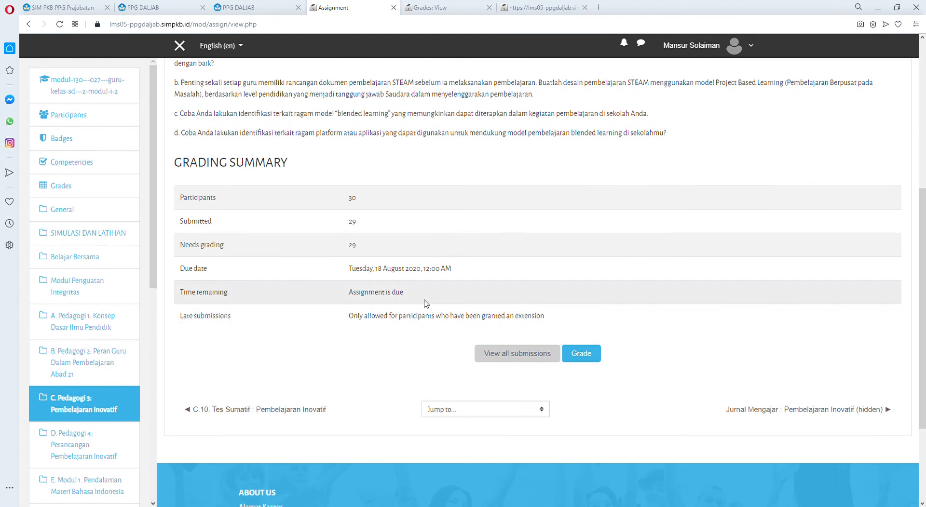
scroll(420, 289, up, 3)
scroll(432, 292, down, 3)
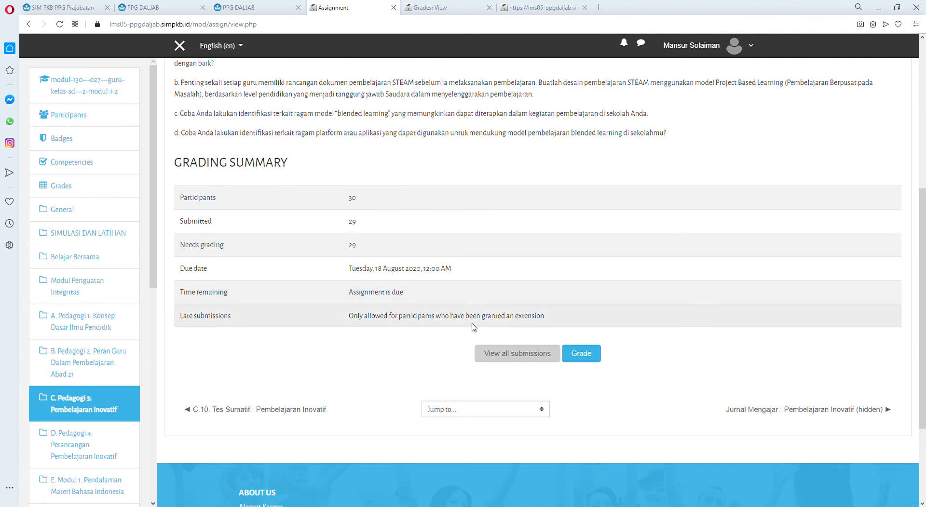
click(525, 358)
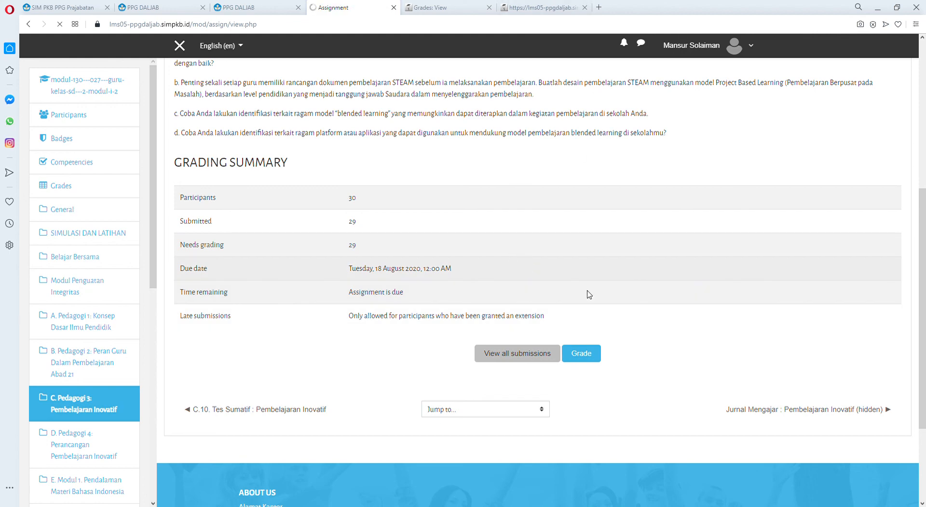
Download the first participant's submitted file, TUGAS AKHIR Modul 3 pedagogi R.pdf, from the submissions list
scroll(572, 330, down, 3)
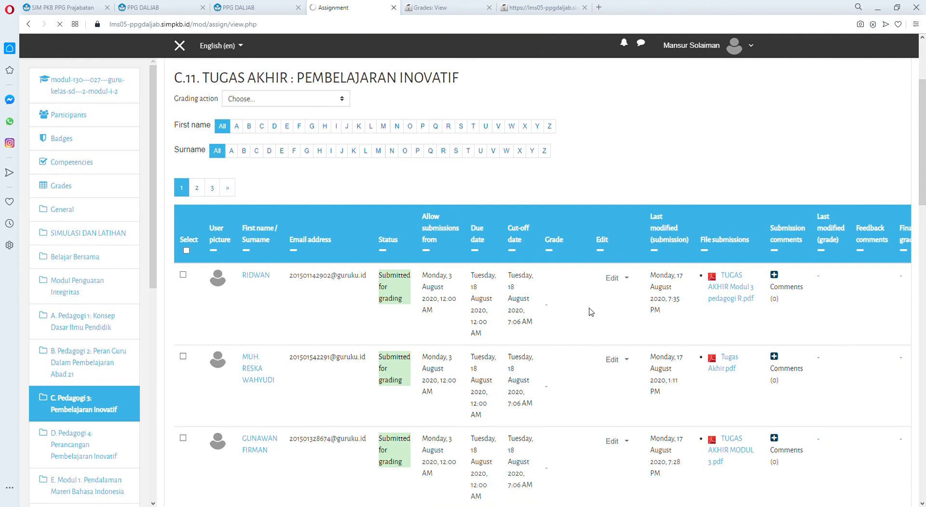
scroll(540, 320, down, 2)
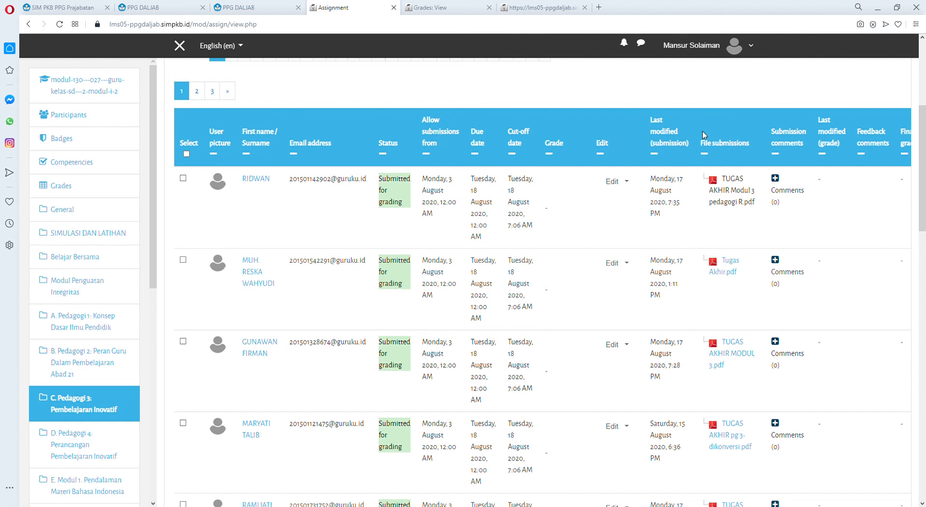
middle_click(747, 205)
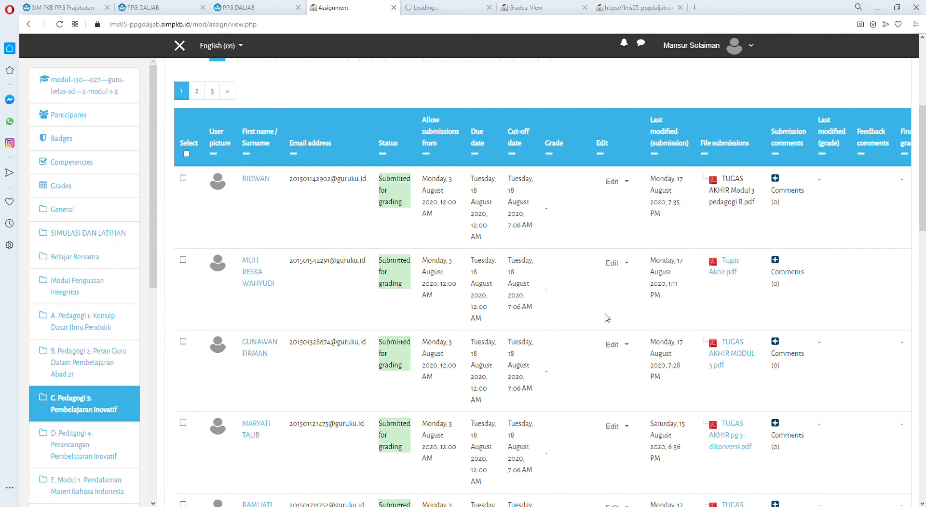
scroll(699, 347, down, 4)
scroll(675, 322, up, 4)
scroll(666, 321, up, 3)
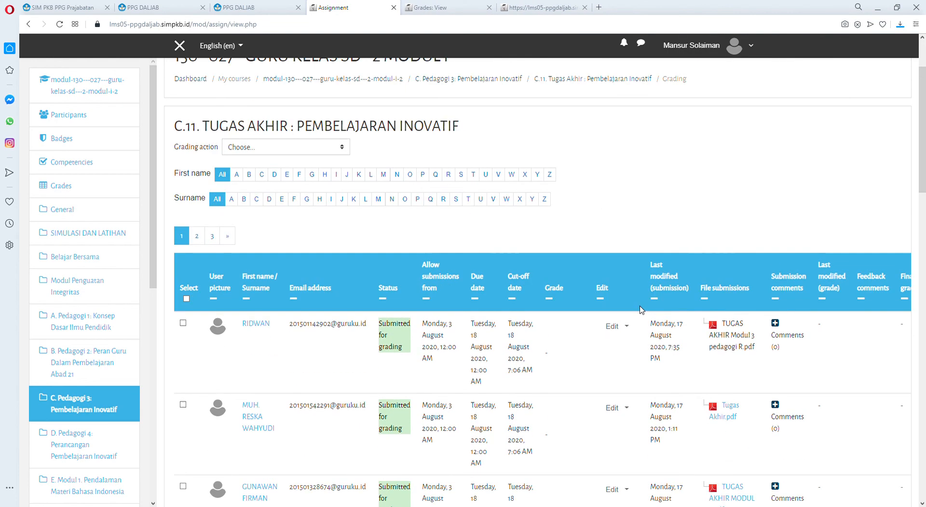
Check the gradebook pages open in the browser and return to the C.11. Tugas Akhir submissions list
click(437, 15)
click(366, 8)
click(534, 14)
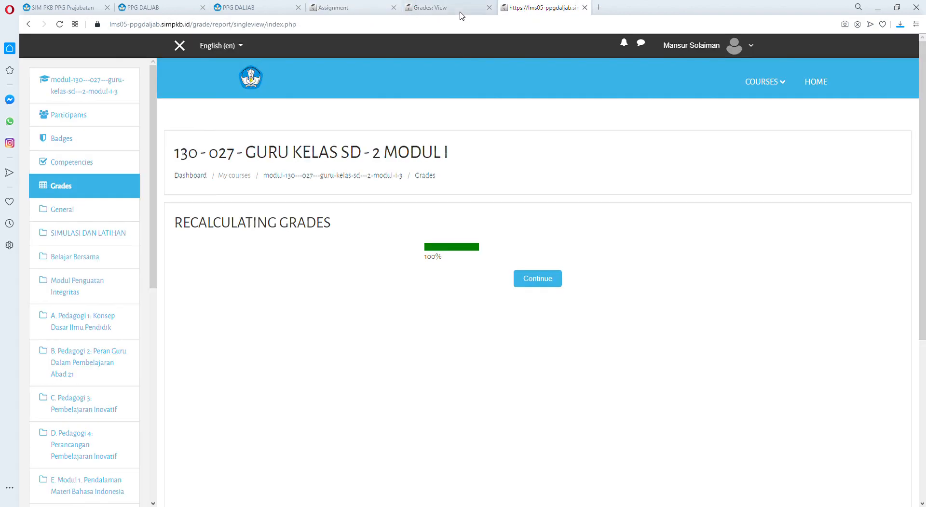
click(341, 11)
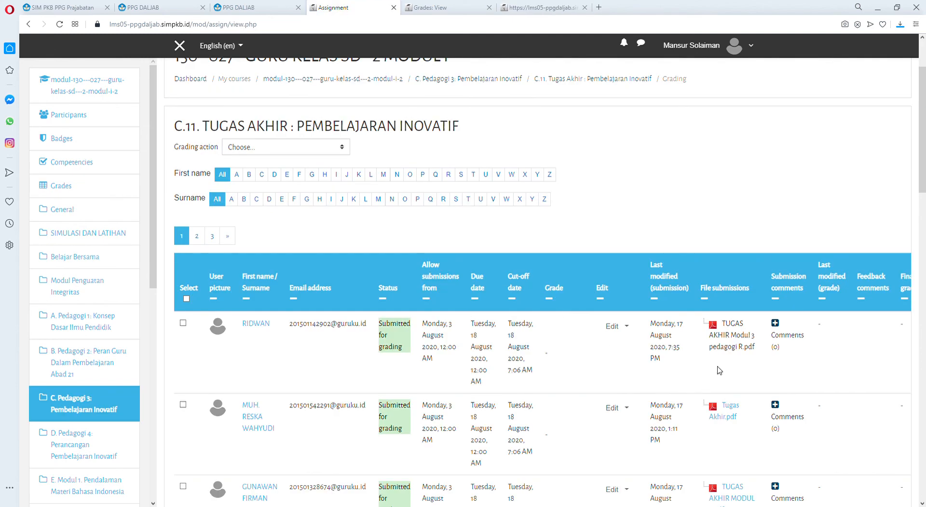
scroll(725, 359, down, 1)
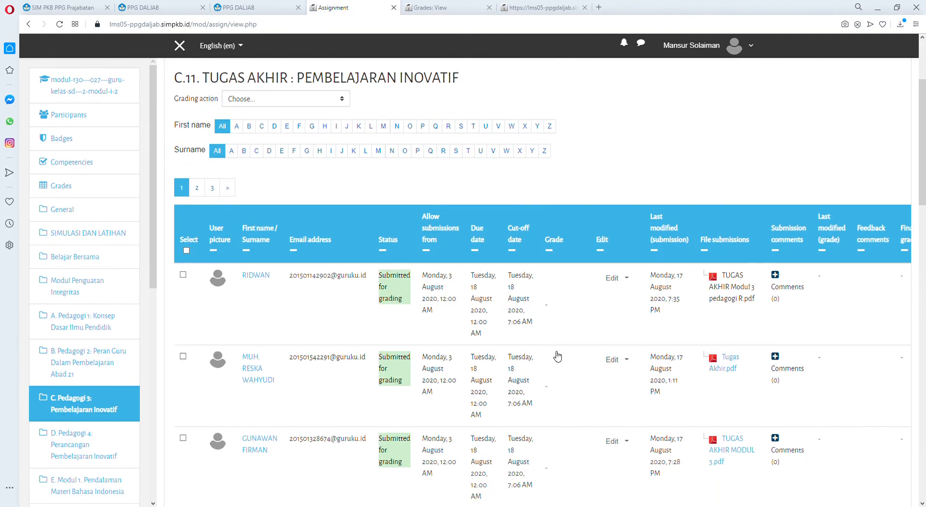